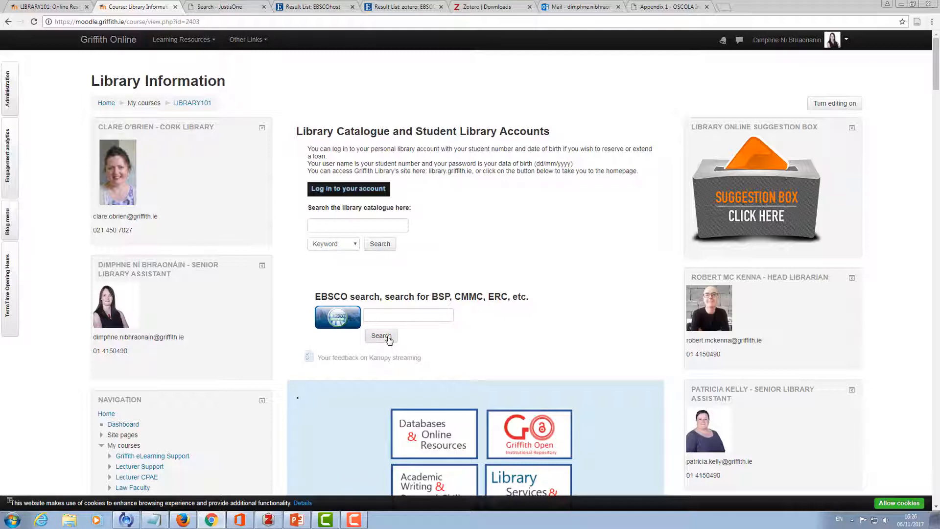
# Open the PDF full text of "Teaching, Learning, and Collaborating in the Cloud" from the EBSCOhost search results.
pyautogui.click(382, 336)
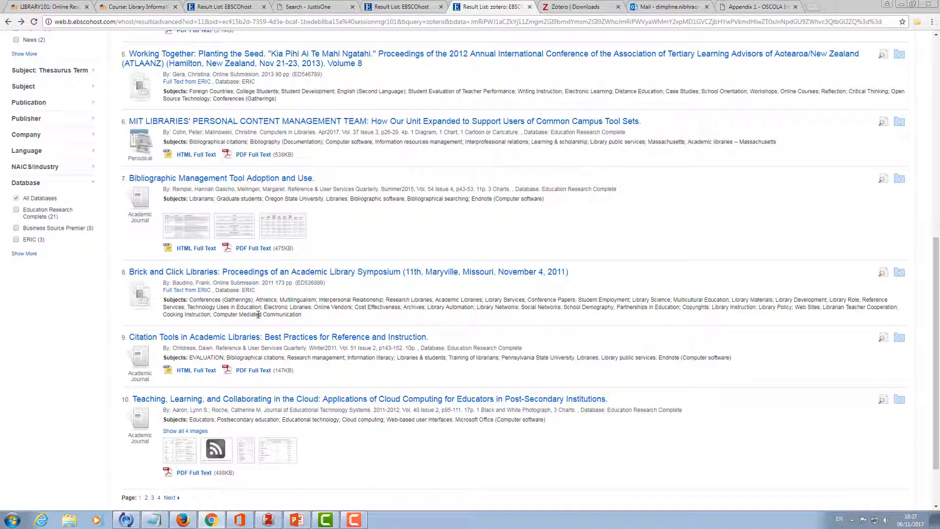
pyautogui.scroll(-2, 258, 314)
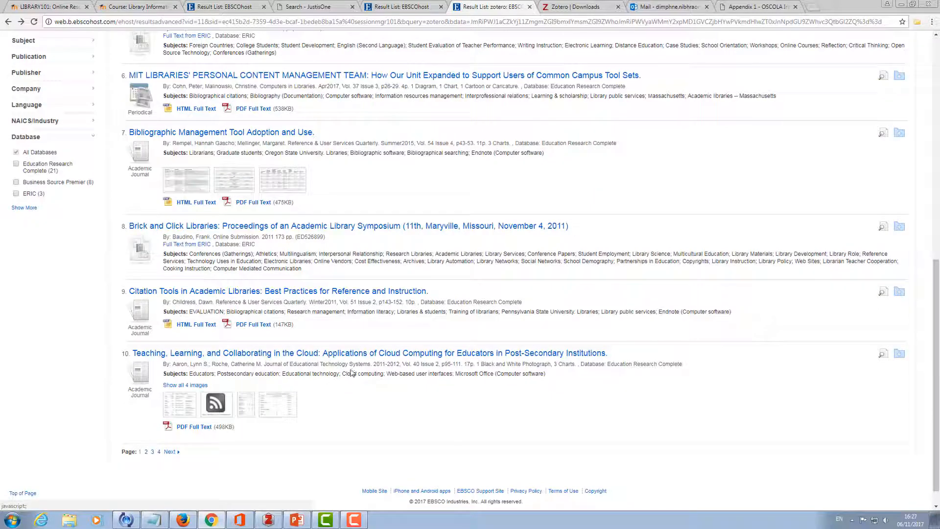
pyautogui.scroll(2, 353, 375)
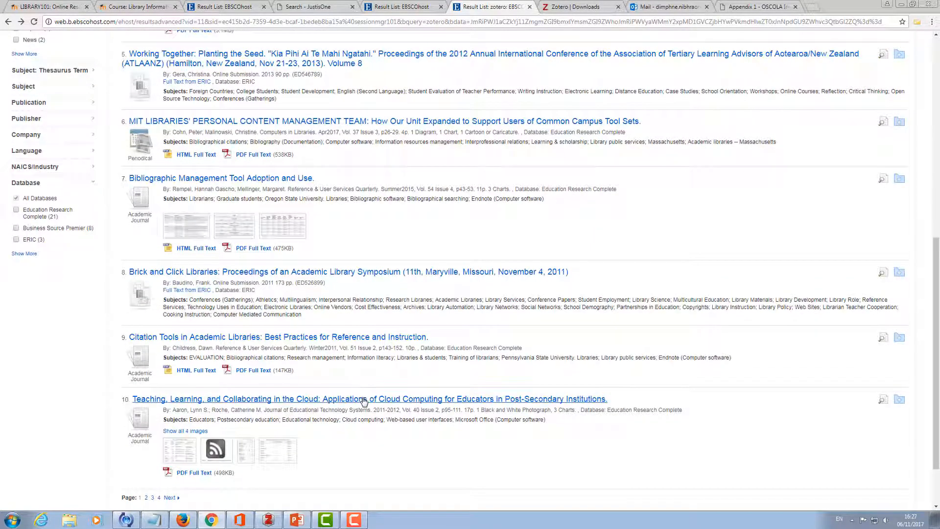
pyautogui.click(363, 400)
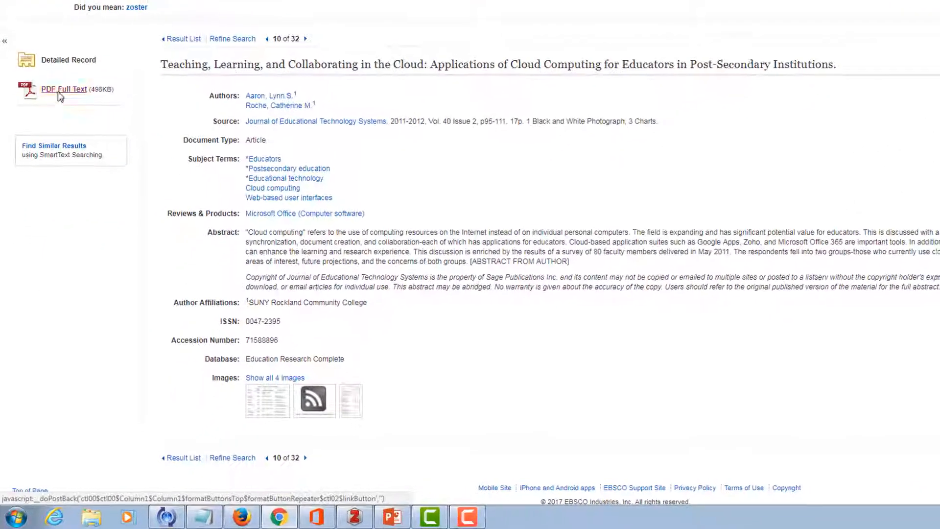
pyautogui.click(58, 90)
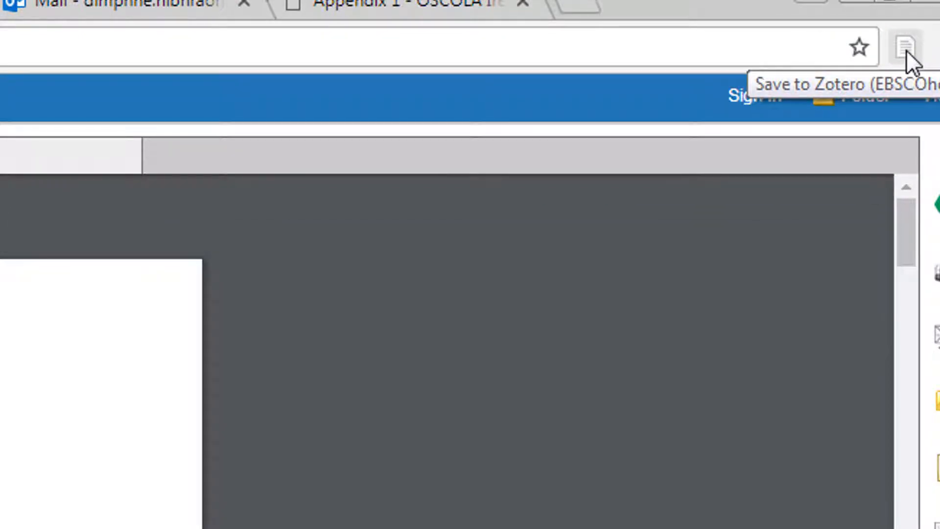
# Save the open EBSCO article to Zotero, then switch to Zotero and check the new entry and its attachment.
pyautogui.click(906, 48)
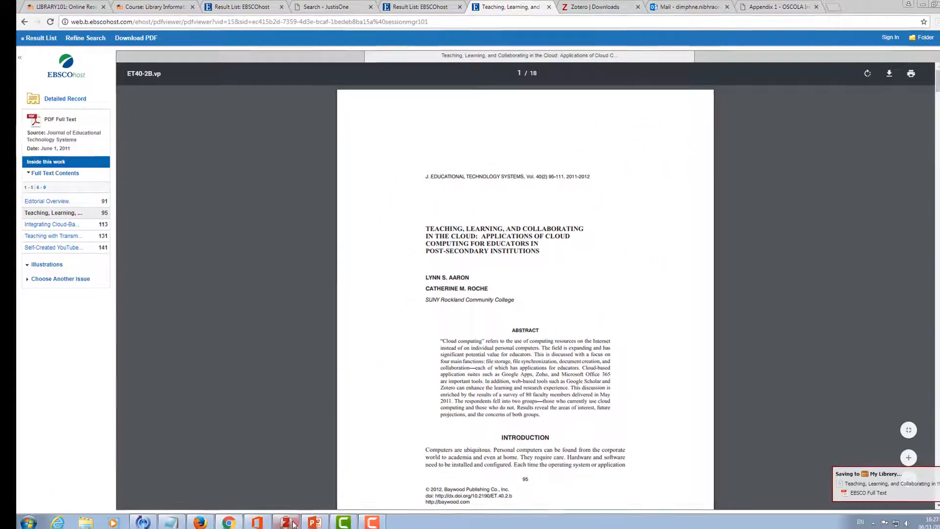
pyautogui.click(287, 522)
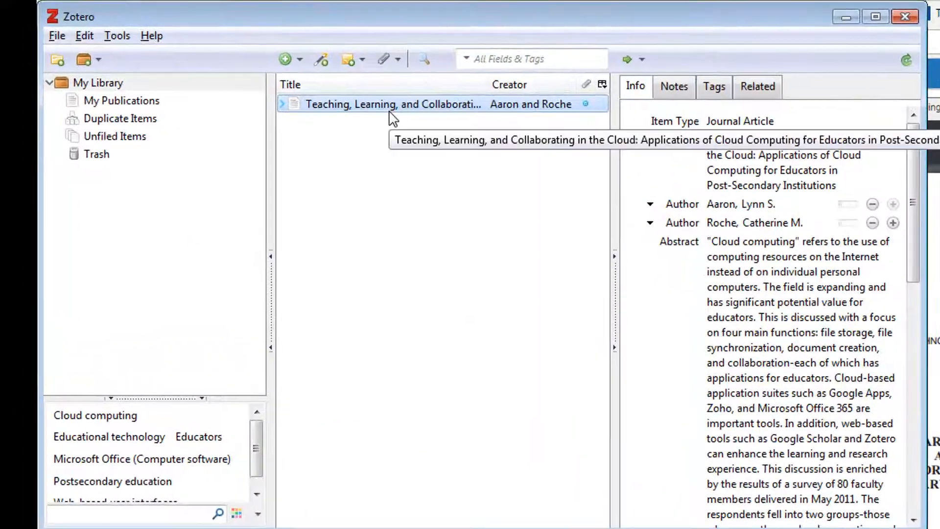
pyautogui.click(223, 83)
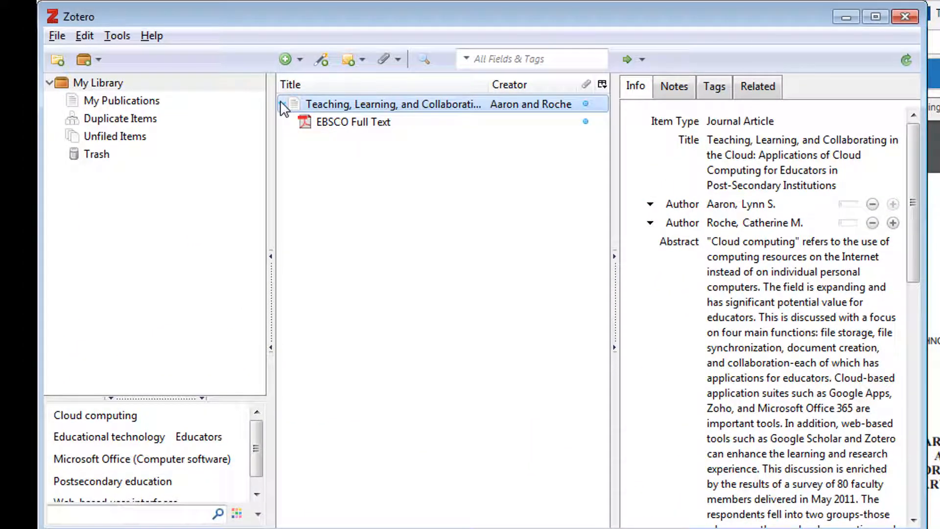
pyautogui.click(283, 104)
# Add a note reading "Zotero demo" to the saved "Teaching, Learning, and Collaborating in the Cloud" article.
pyautogui.click(687, 88)
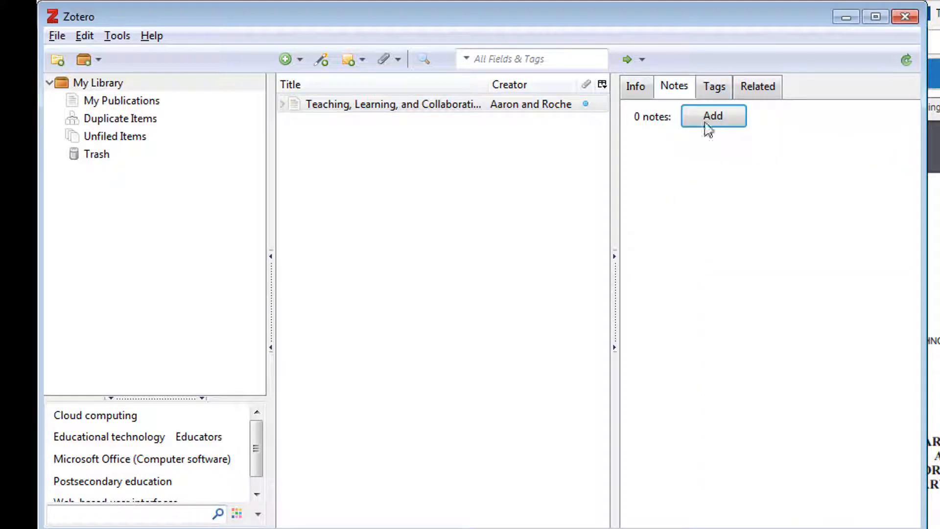
pyautogui.click(720, 123)
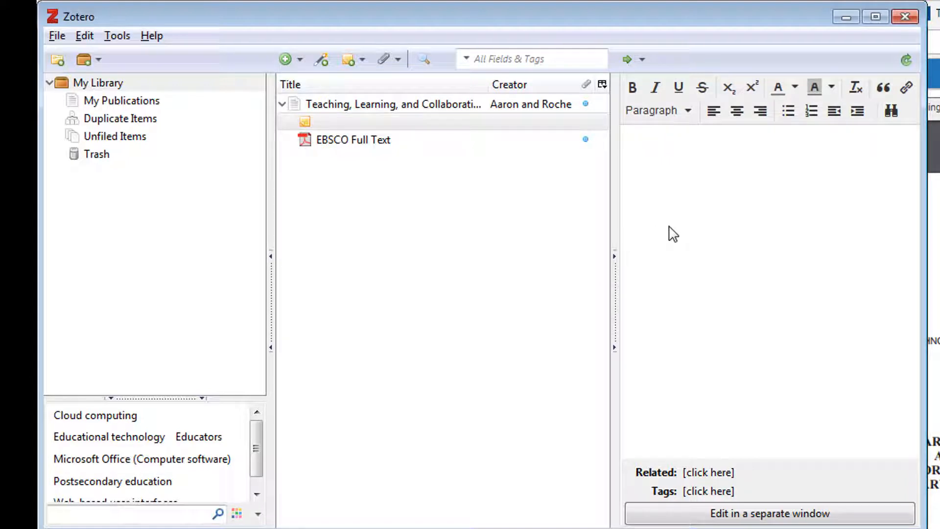
pyautogui.write('Zotero not')
pyautogui.press('BackSpace')
pyautogui.press('BackSpace')
pyautogui.press('BackSpace')
pyautogui.write('dem')
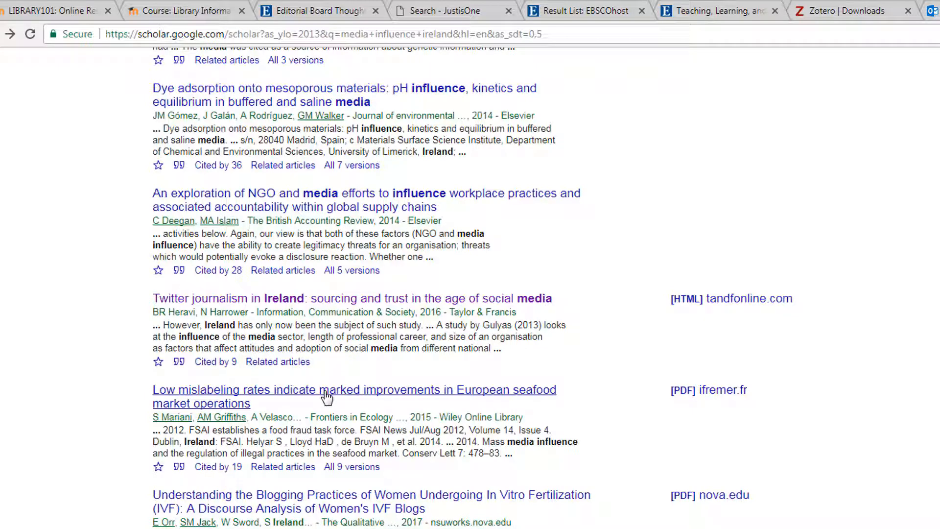
# Save the Google Scholar article "Low mislabeling rates indicate marked improvements" to Zotero and expand the other two articles in the library.
pyautogui.click(326, 396)
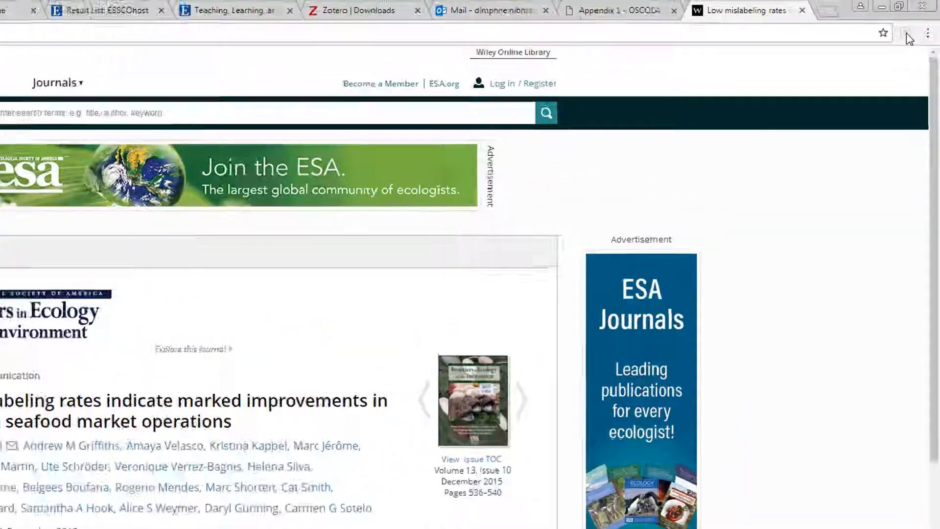
pyautogui.click(914, 26)
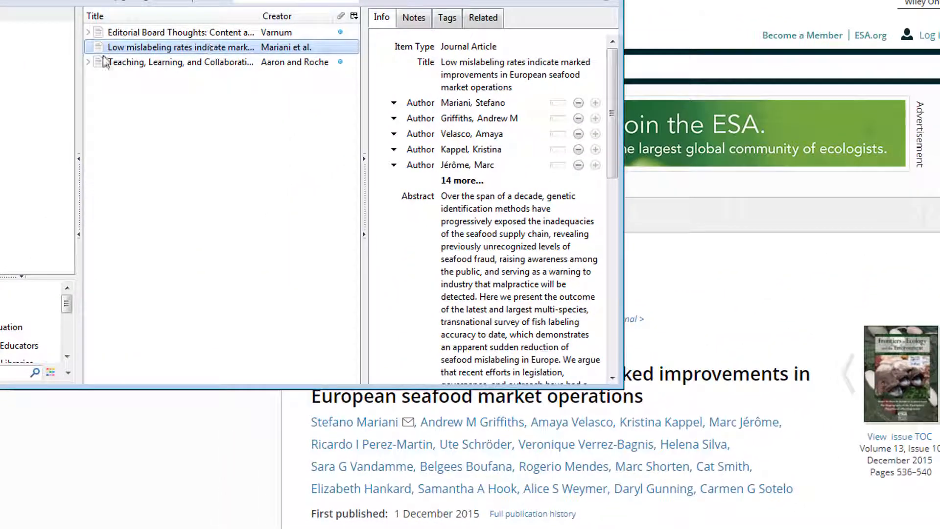
pyautogui.click(88, 62)
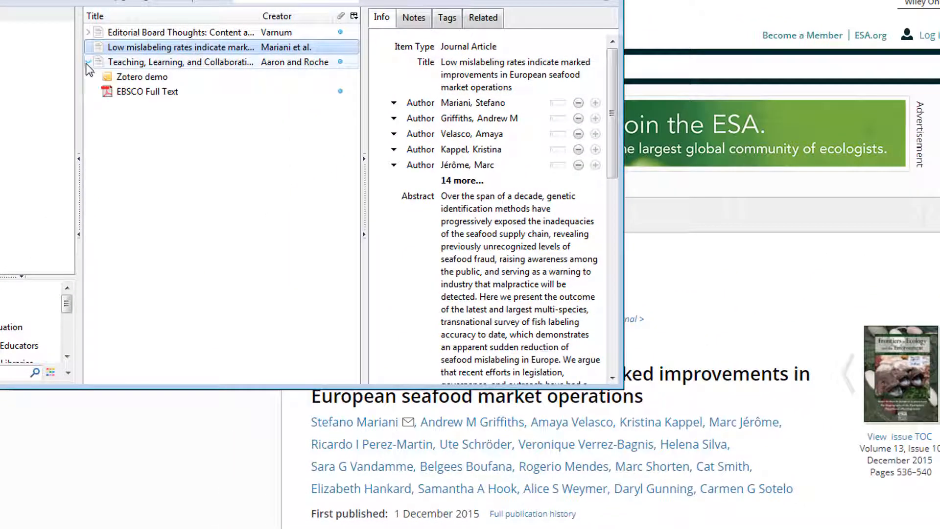
pyautogui.click(87, 32)
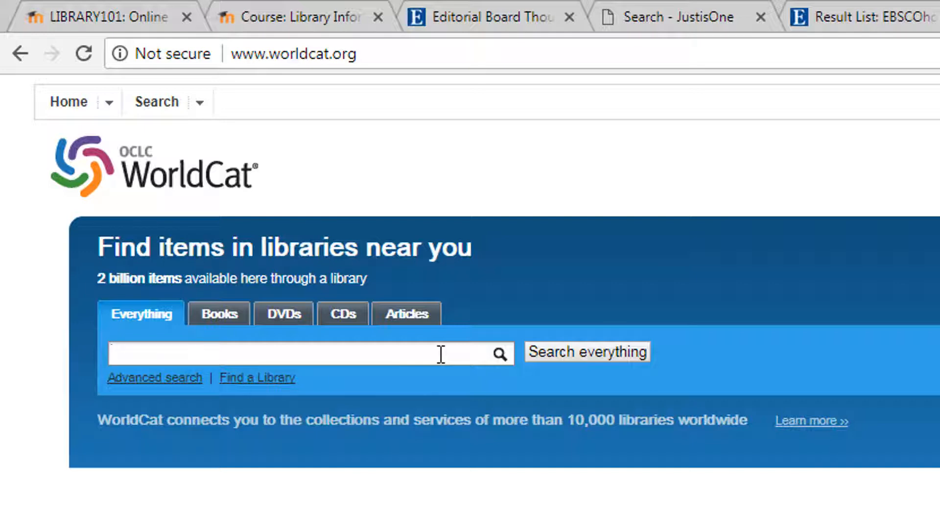
# Search everything in WorldCat for "contract law in ireland".
pyautogui.write('contract law in ireland')
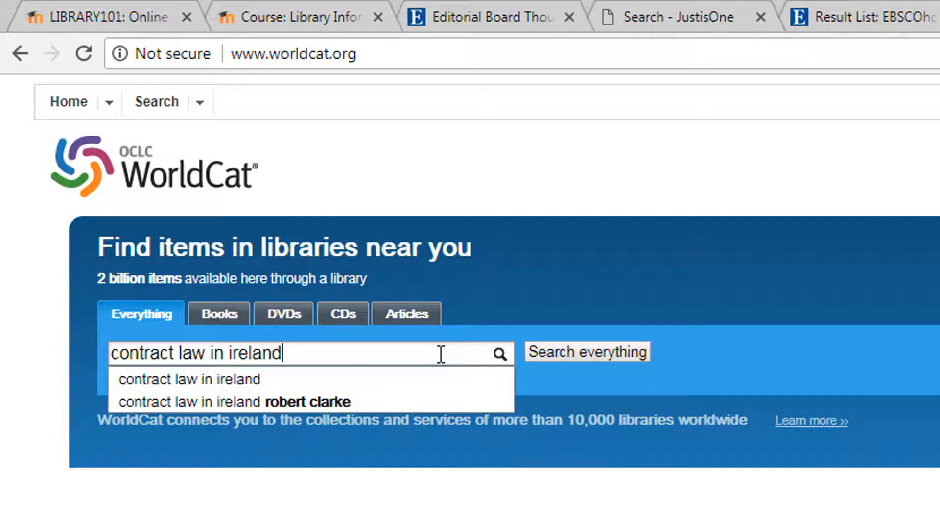
pyautogui.click(248, 380)
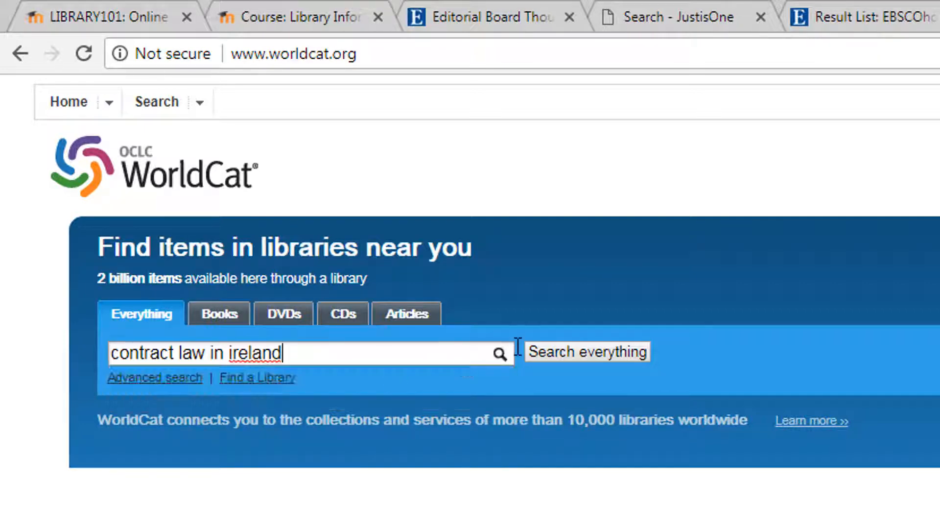
pyautogui.click(589, 351)
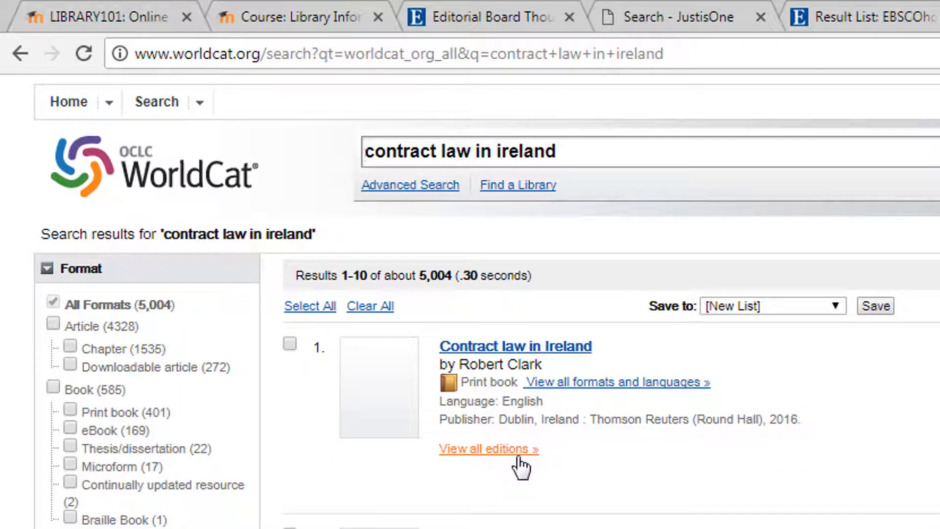
# From all editions of "Contract law in Ireland", open the 2013 seventh edition by Thomson Reuters (Professional) Ireland and save it to Zotero.
pyautogui.click(518, 458)
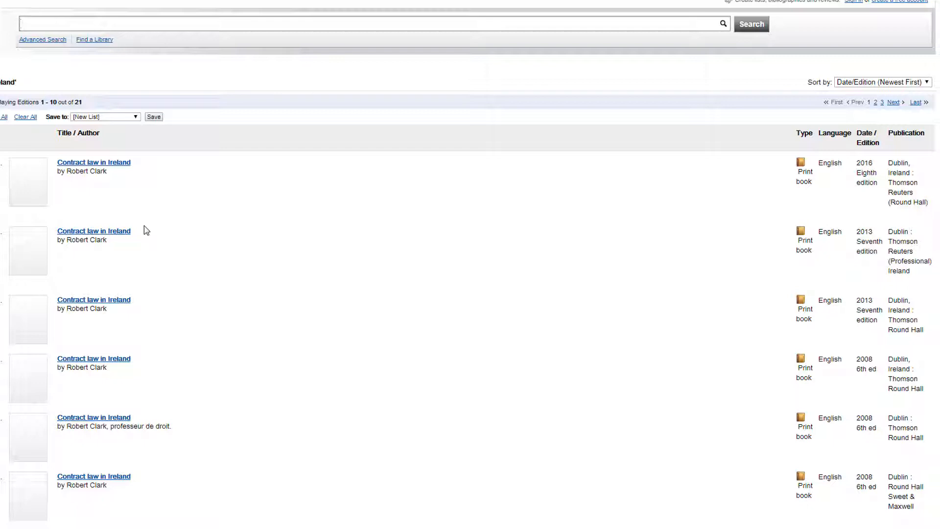
pyautogui.click(113, 232)
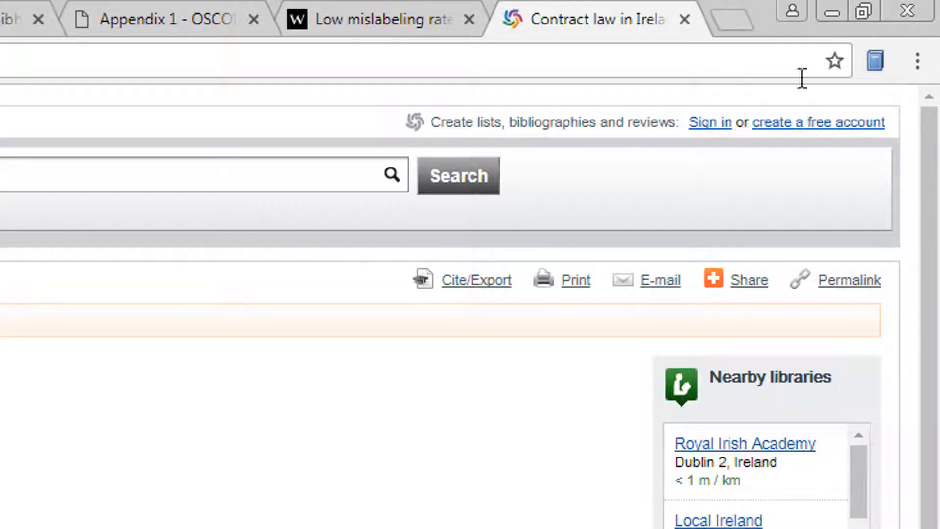
pyautogui.click(876, 58)
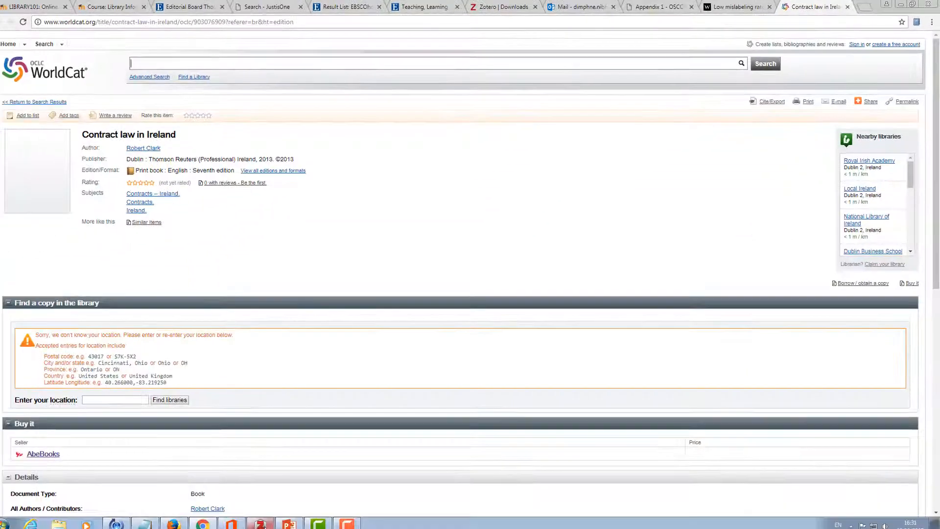
# Switch to Zotero and add a note to the "Contract law in Ireland" book reading "Chapter 10" and, on a new line, "page 19".
pyautogui.click(260, 524)
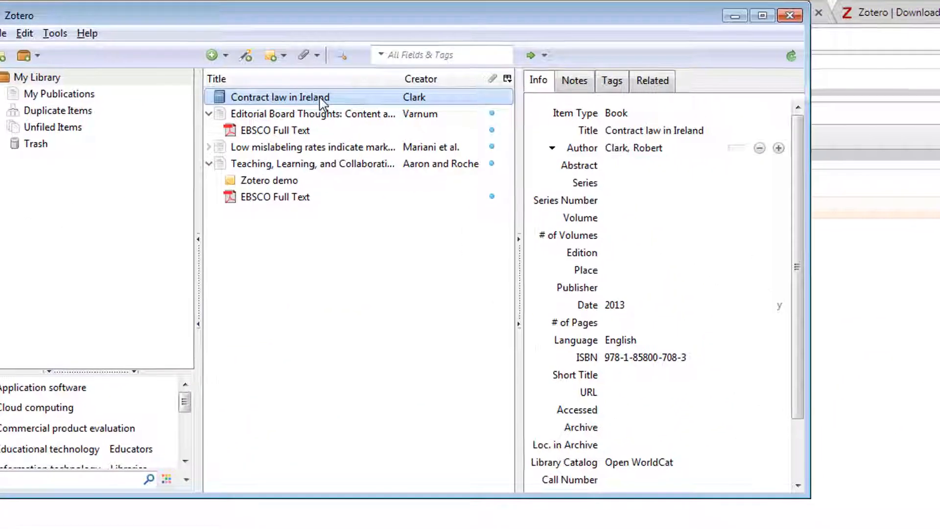
pyautogui.click(581, 87)
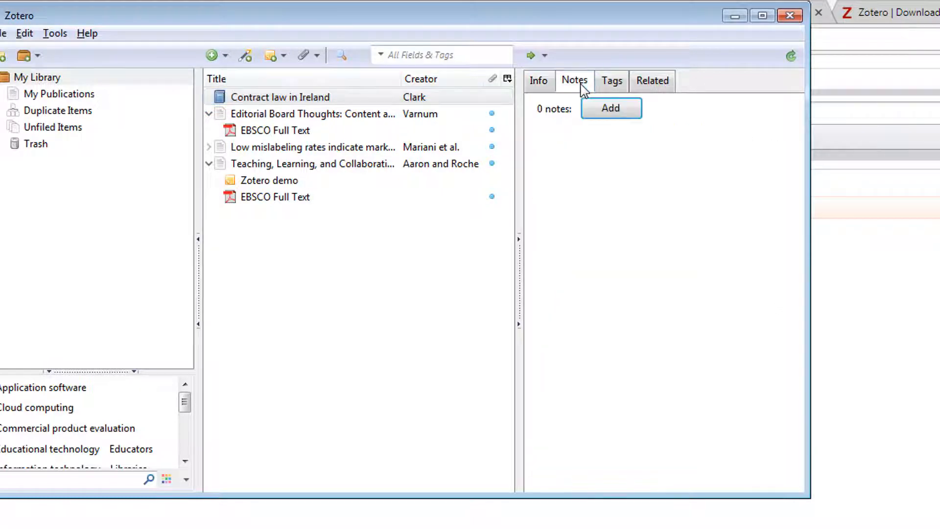
pyautogui.click(606, 109)
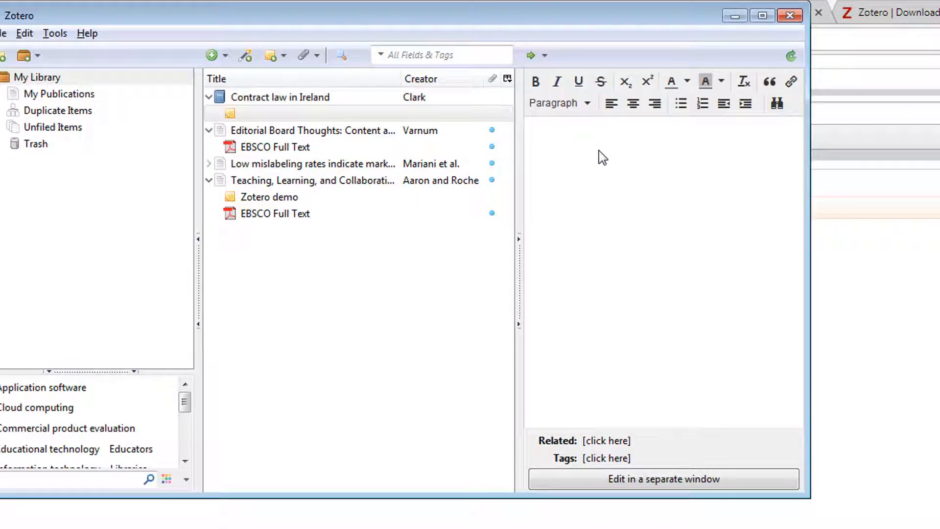
pyautogui.write('Chapter 10')
pyautogui.press('Return')
pyautogui.write('page ')
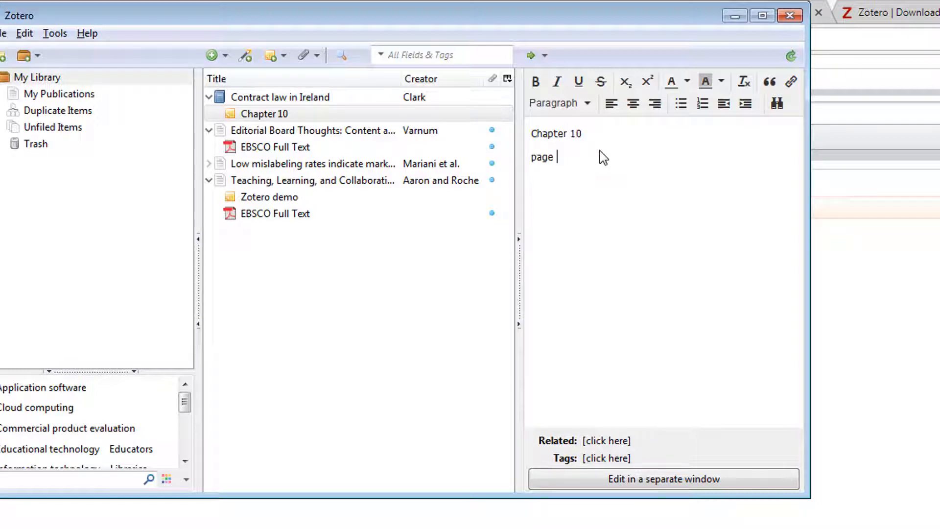
pyautogui.write('19')
pyautogui.click(252, 114)
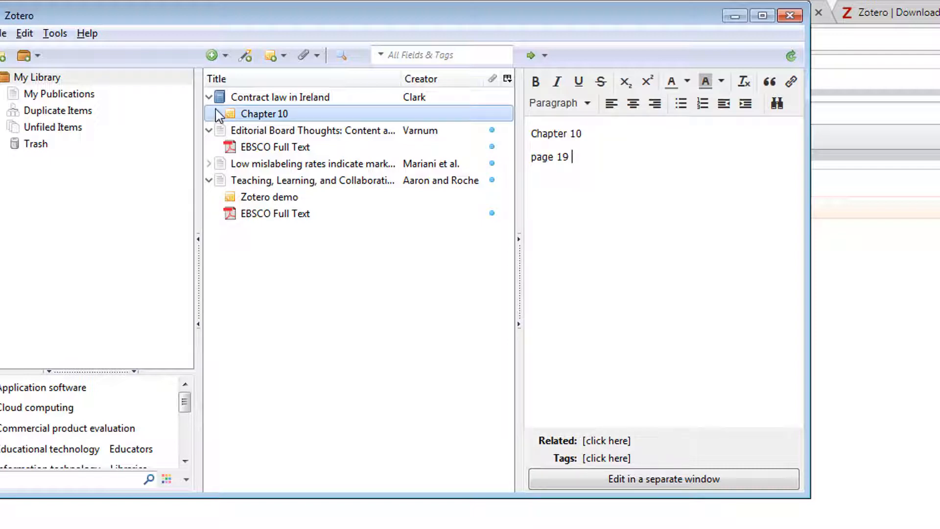
# Review the bibliographic details and notes of the "Contract law in Ireland" book.
pyautogui.click(256, 97)
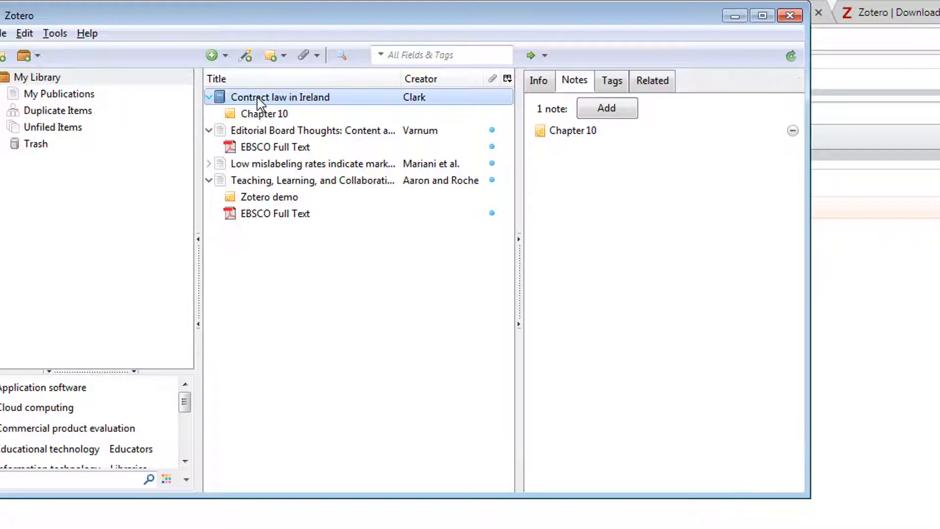
pyautogui.click(538, 82)
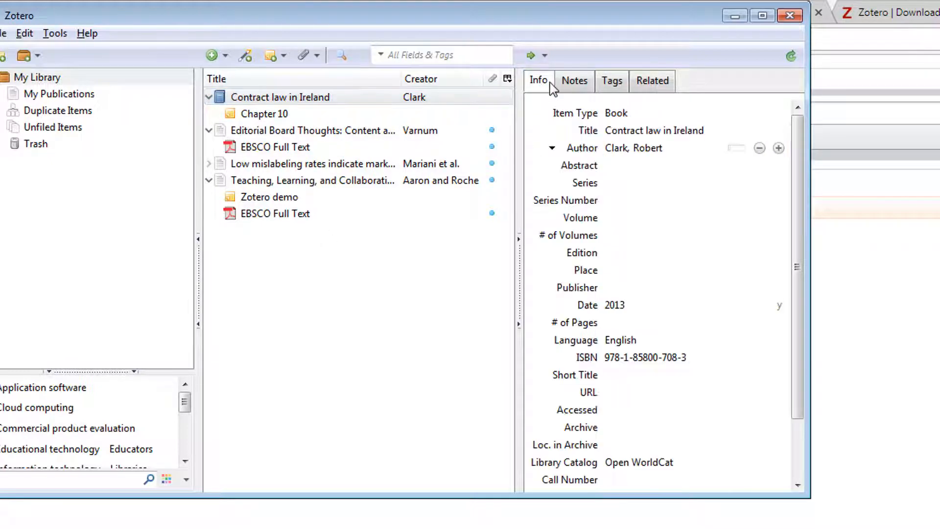
pyautogui.click(574, 84)
pyautogui.click(538, 81)
pyautogui.click(568, 83)
pyautogui.click(538, 81)
# Copy the publisher name "Thomson Reuters" from the book's WorldCat record into its empty Publisher field in Zotero.
pyautogui.click(620, 292)
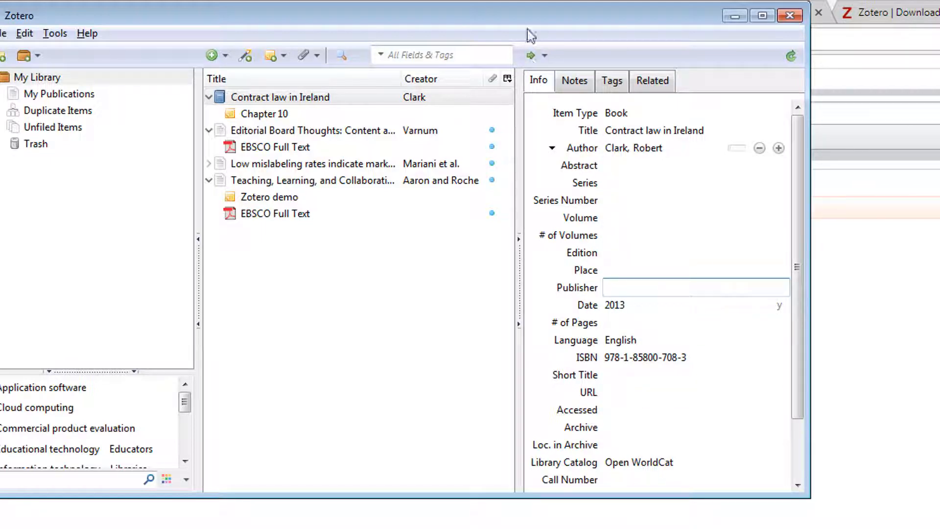
pyautogui.click(896, 310)
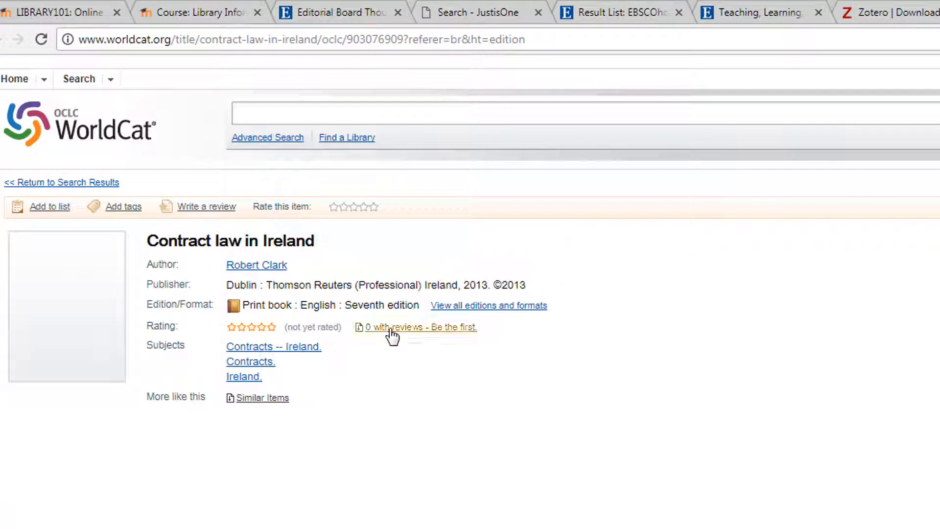
pyautogui.scroll(-5, 370, 431)
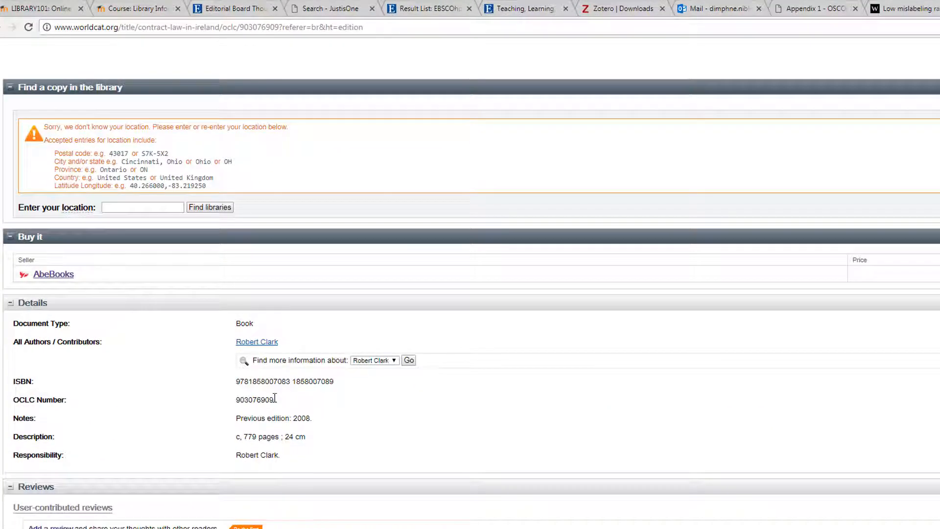
pyautogui.scroll(5, 274, 398)
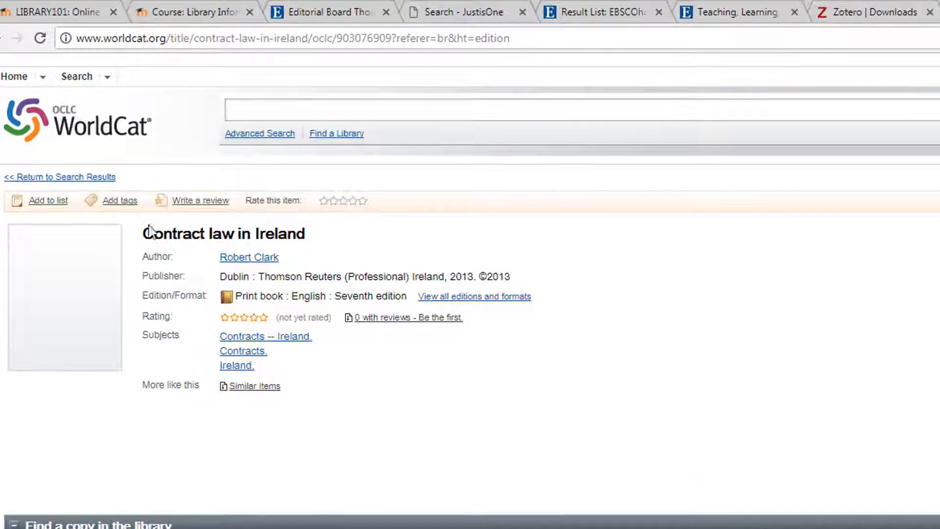
pyautogui.moveTo(337, 274); pyautogui.dragTo(259, 277)
pyautogui.hotkey('ctrl', 'c')
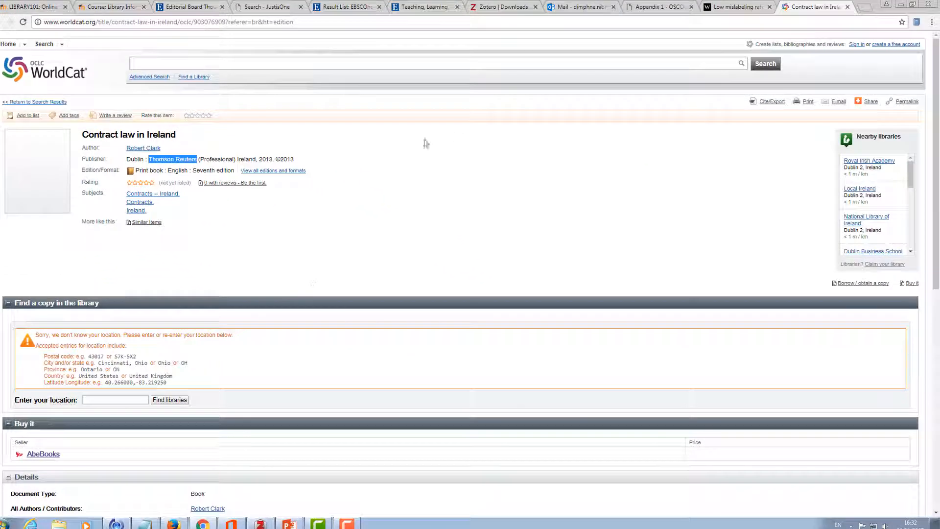
pyautogui.hotkey('alt', 'Tab')
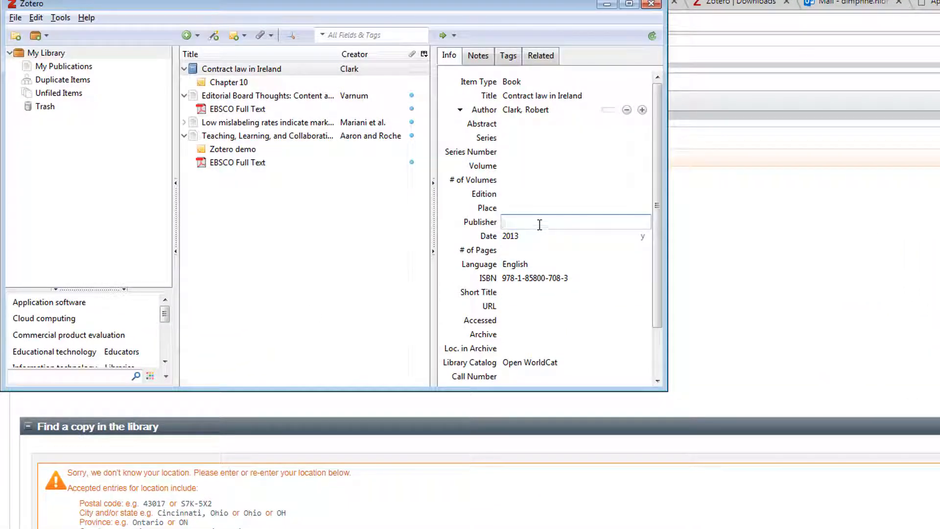
pyautogui.hotkey('ctrl', 'v')
pyautogui.click(537, 208)
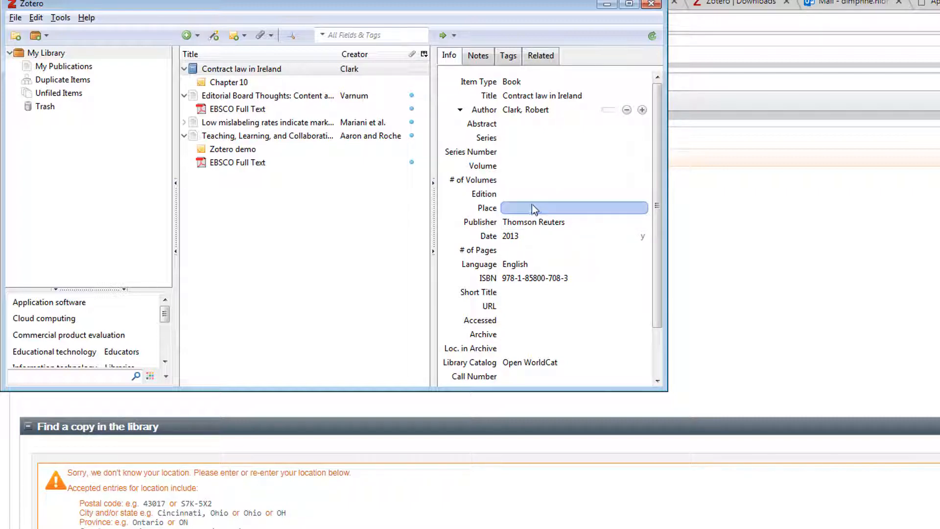
# Set the Place of the "Contract law in Ireland" book to Dublin.
pyautogui.click(533, 205)
pyautogui.write('Dublin')
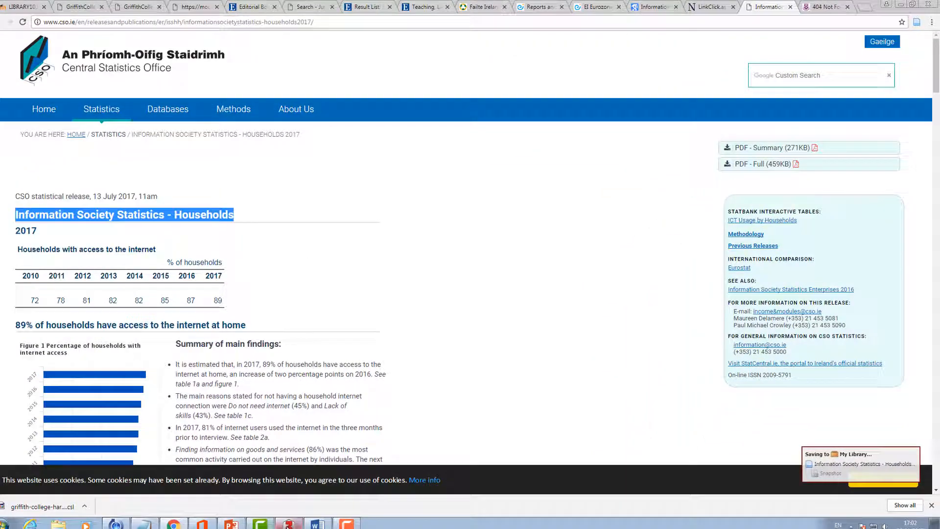
# Switch to Zotero and shorten the newly saved Central Statistics Office web page's title to "Information Society Statistics - Households 2017".
pyautogui.moveTo(288, 525)
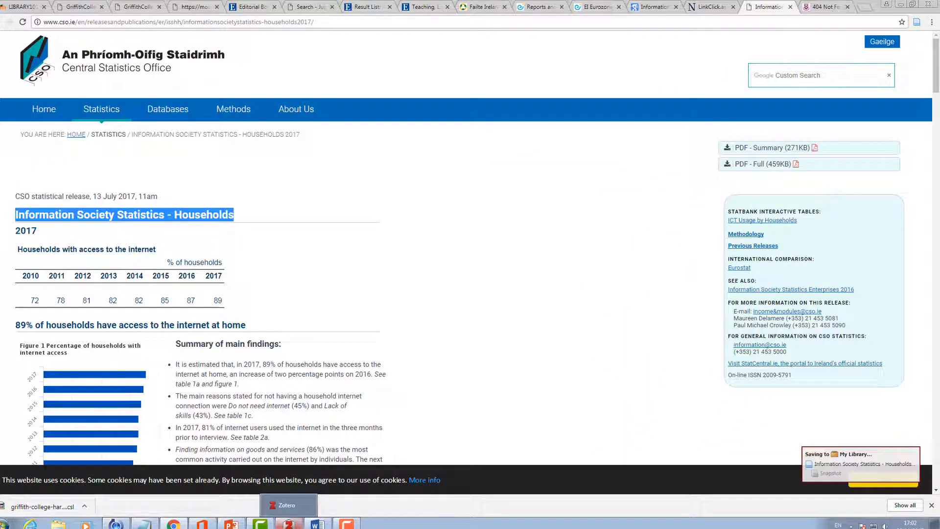
pyautogui.click(288, 523)
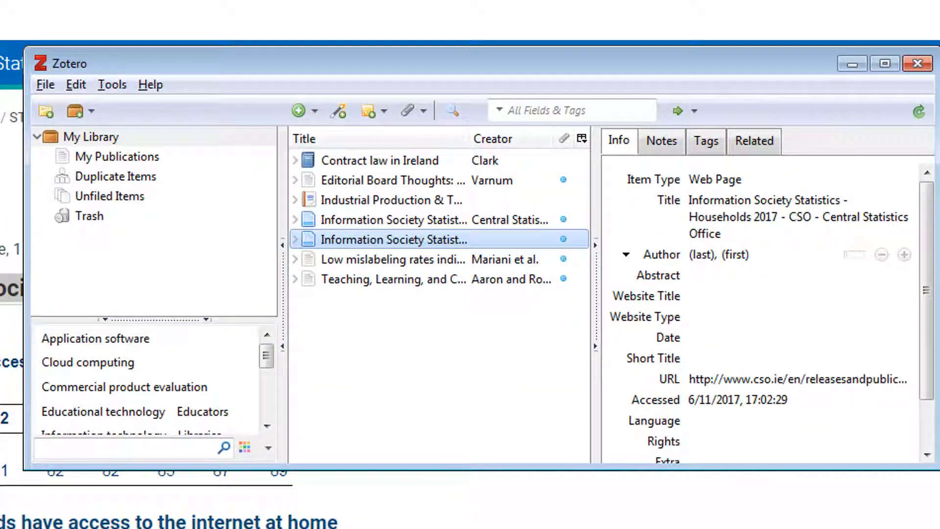
pyautogui.click(828, 218)
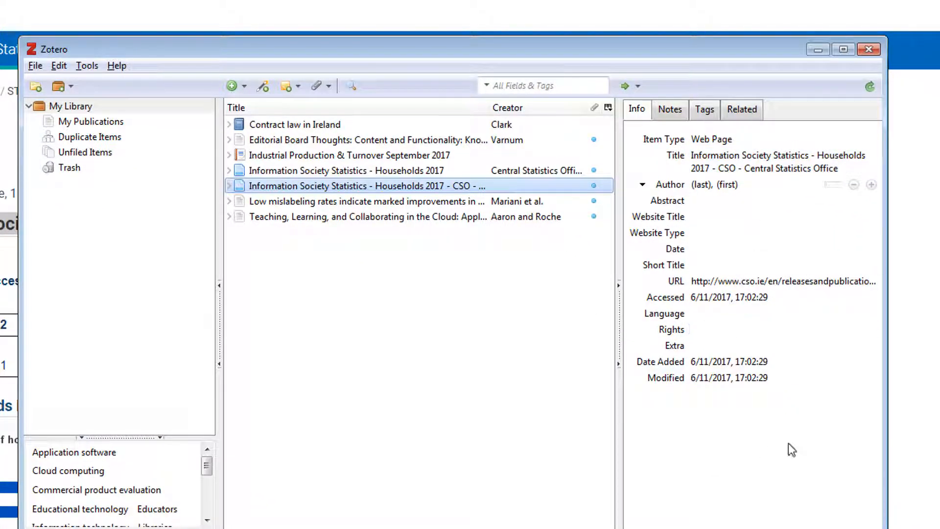
pyautogui.click(782, 266)
pyautogui.click(780, 280)
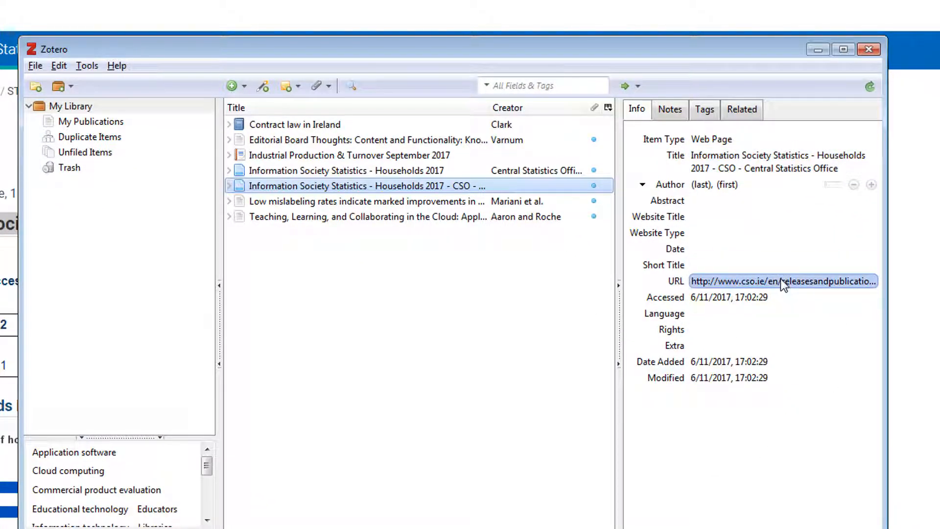
pyautogui.click(756, 297)
pyautogui.click(835, 160)
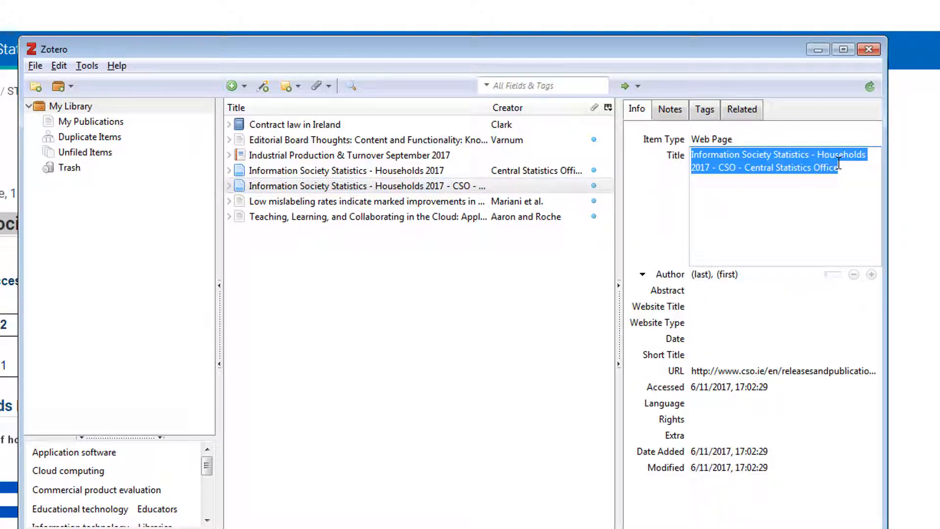
pyautogui.click(839, 168)
pyautogui.moveTo(839, 168); pyautogui.dragTo(711, 166)
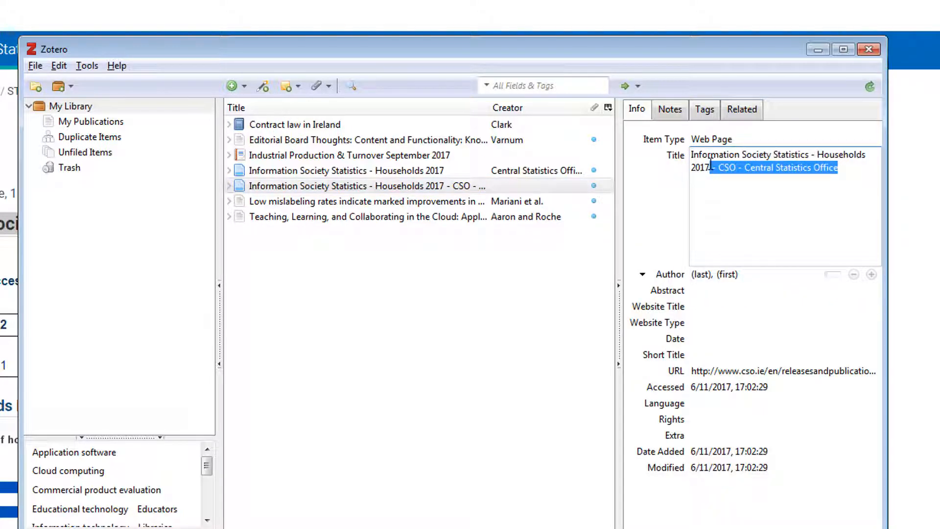
pyautogui.press('BackSpace')
pyautogui.press('Return')
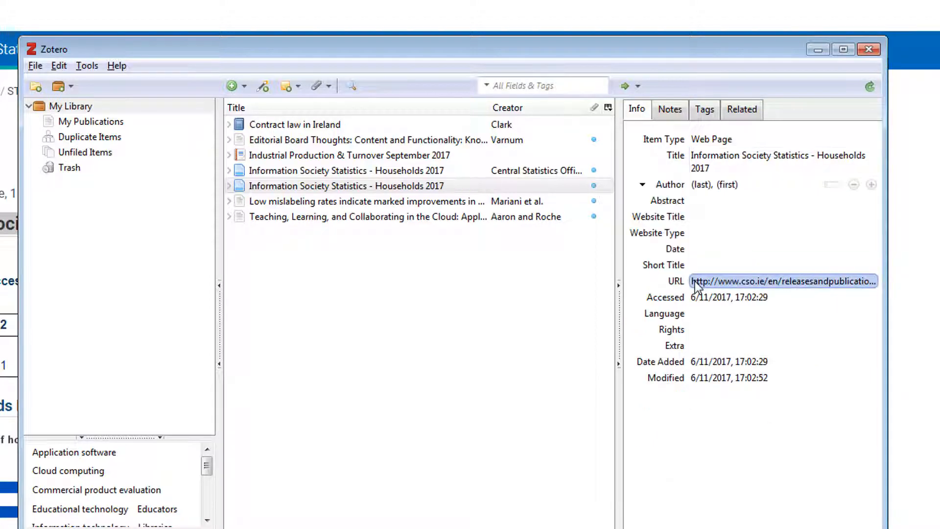
# Enter "Central Statistics Office" as the author's last name for the newly saved web page item.
pyautogui.click(700, 185)
pyautogui.write('Central Statistics Office')
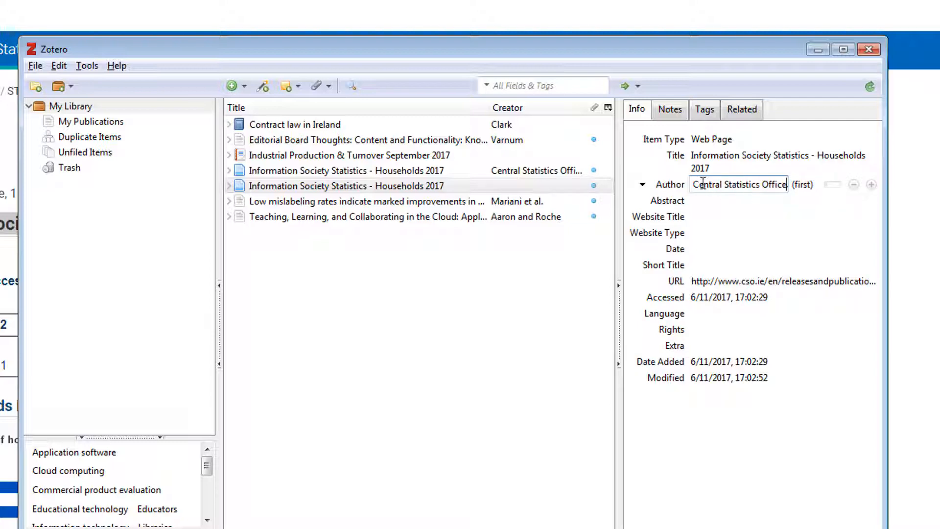
pyautogui.moveTo(694, 184); pyautogui.dragTo(663, 186)
pyautogui.press('BackSpace')
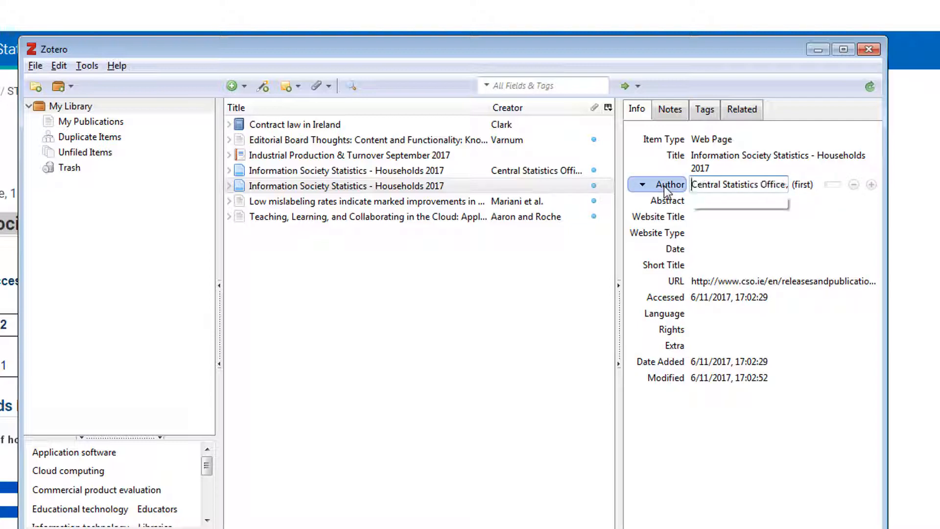
# Check the release date on the Central Statistics Office page and set the Zotero item's Date to 2017.
pyautogui.click(694, 248)
pyautogui.click(696, 249)
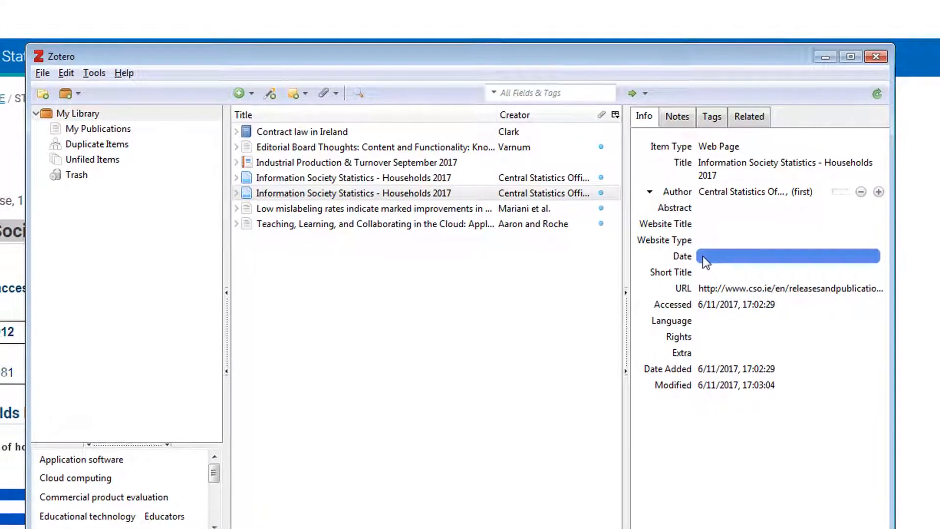
pyautogui.click(618, 30)
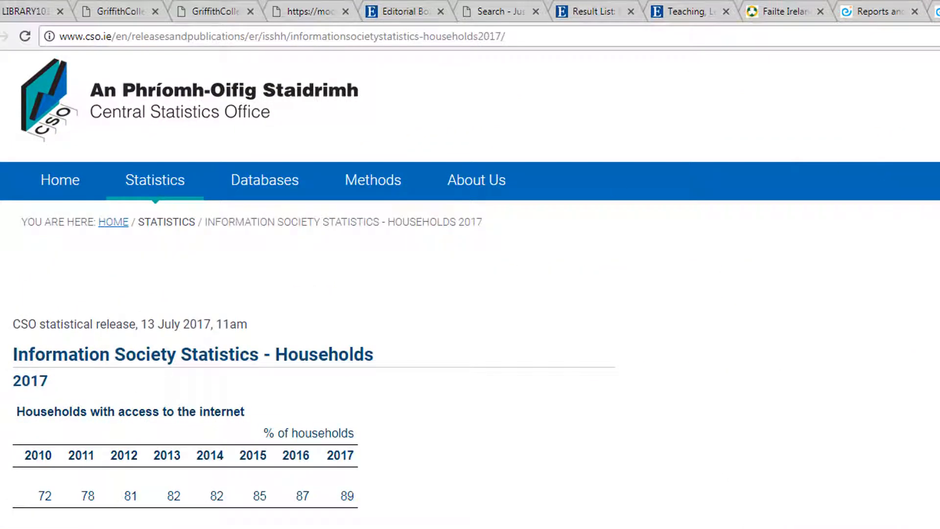
pyautogui.hotkey('alt', 'Tab')
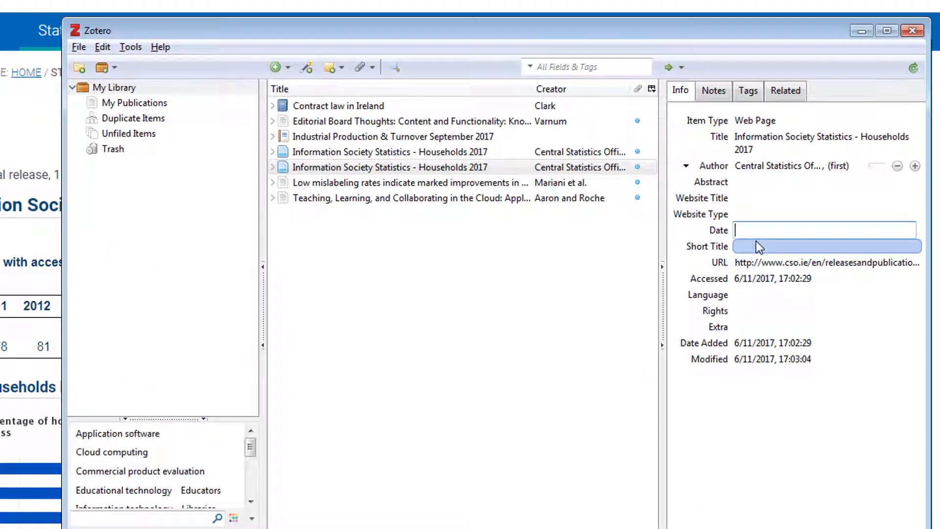
pyautogui.write('2017')
pyautogui.click(489, 167)
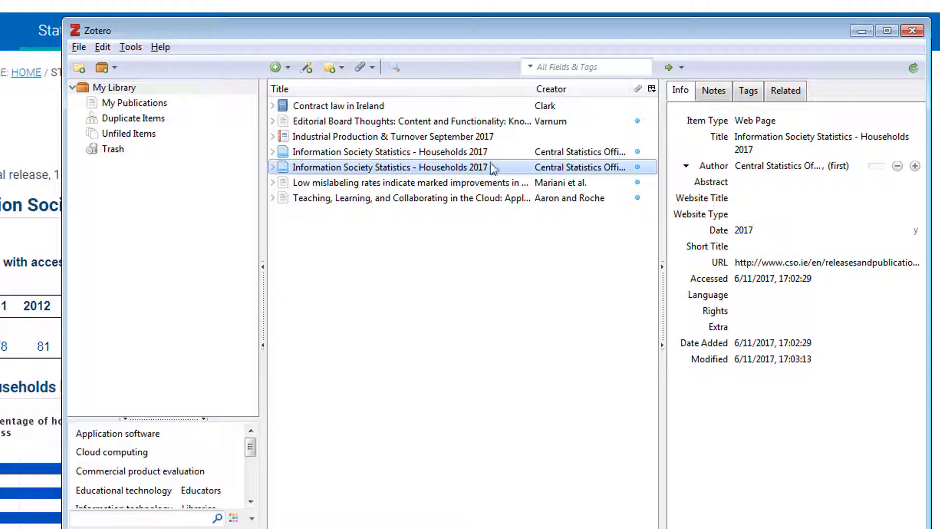
# Move the older duplicate of "Information Society Statistics - Households 2017", dated 2011, to the Trash.
pyautogui.click(482, 152)
pyautogui.press('Delete')
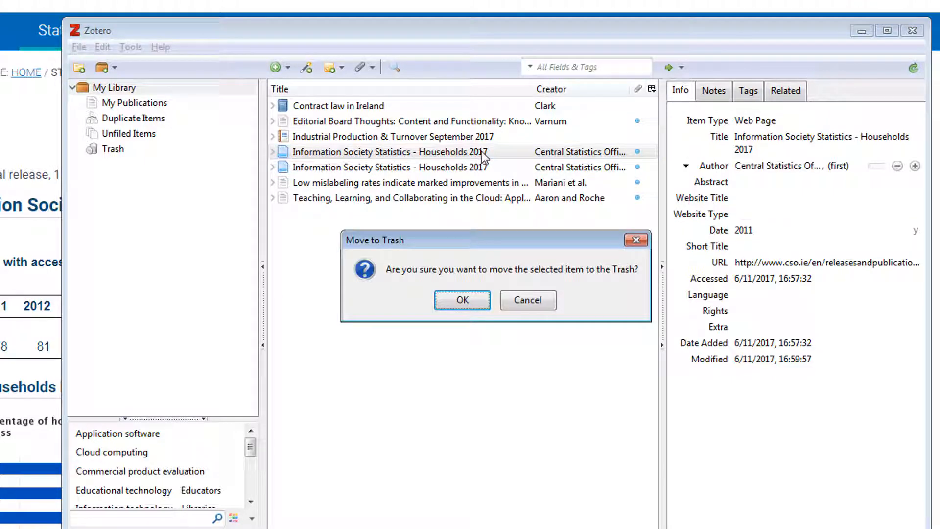
pyautogui.click(462, 299)
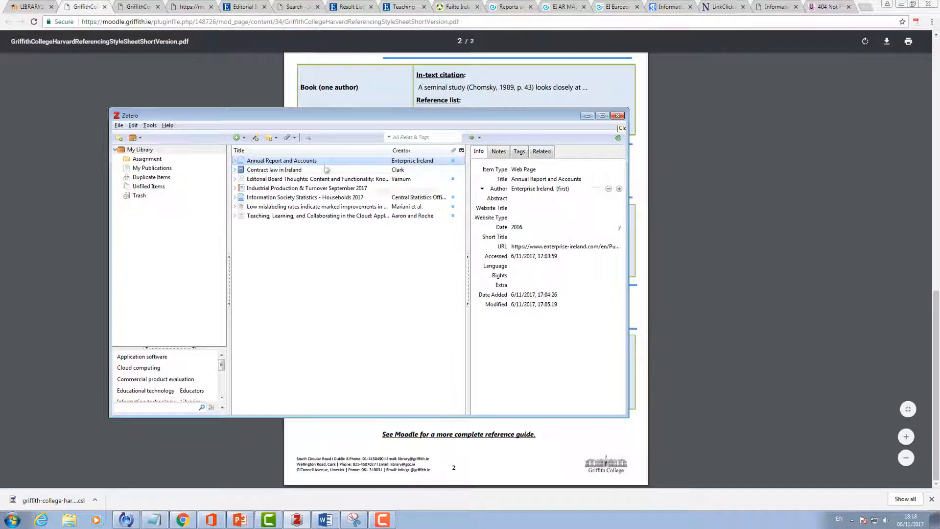
# Manually add blank Artwork, Book Section and Blog Post items to the library, and compare the fields of the Book Section and Blog Post.
pyautogui.click(244, 138)
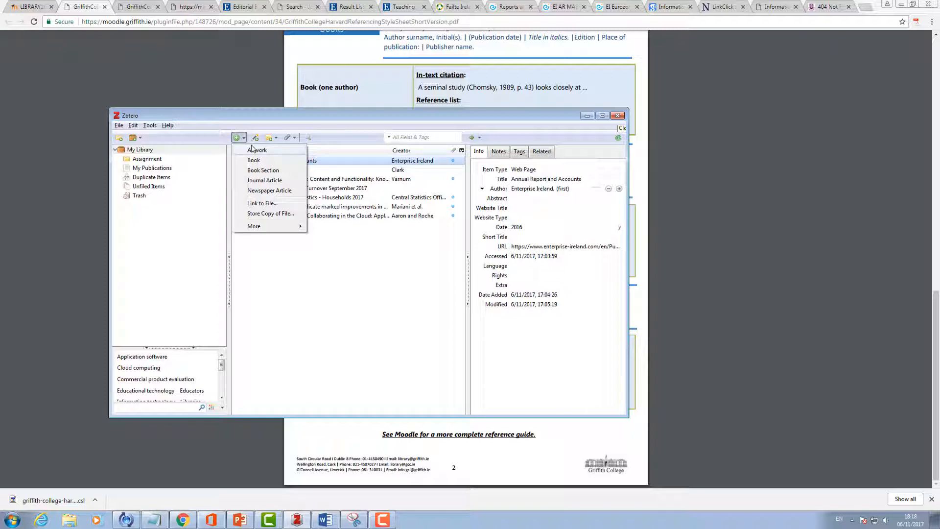
pyautogui.click(254, 151)
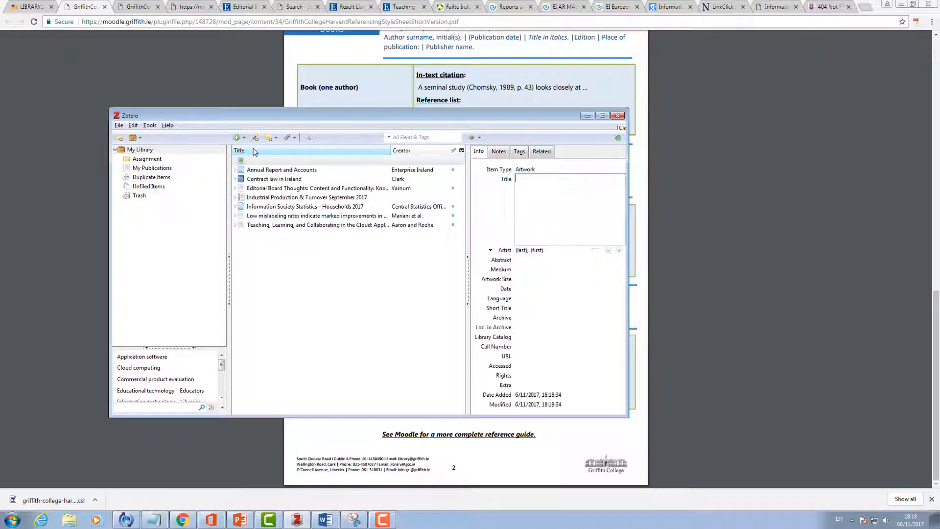
pyautogui.click(244, 139)
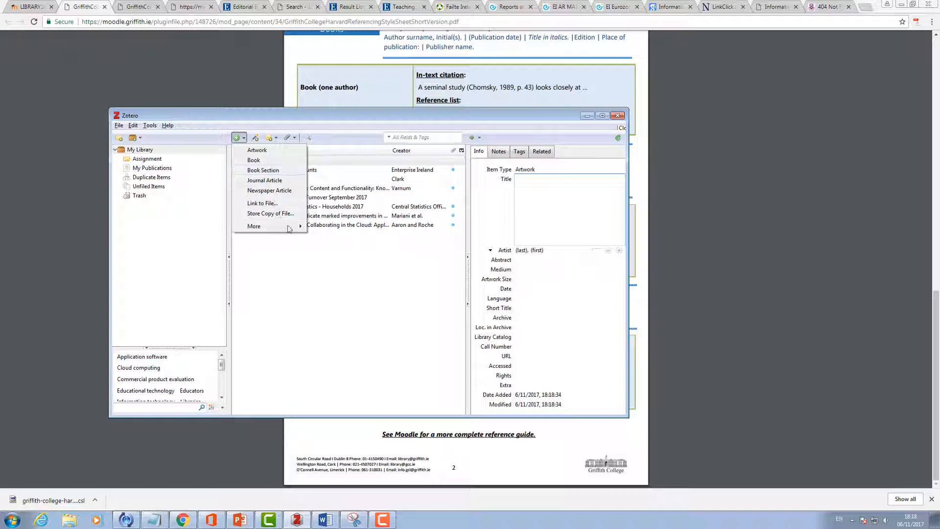
pyautogui.click(263, 170)
pyautogui.click(244, 139)
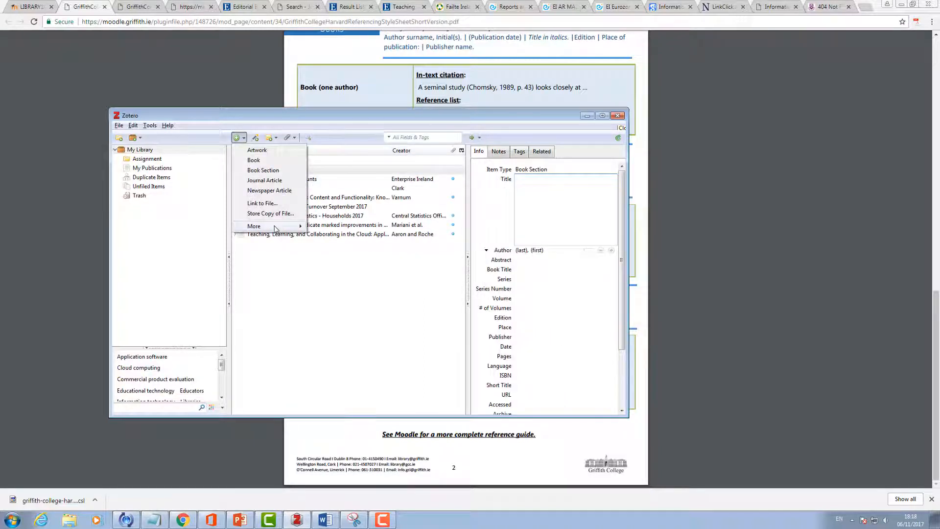
pyautogui.moveTo(274, 226)
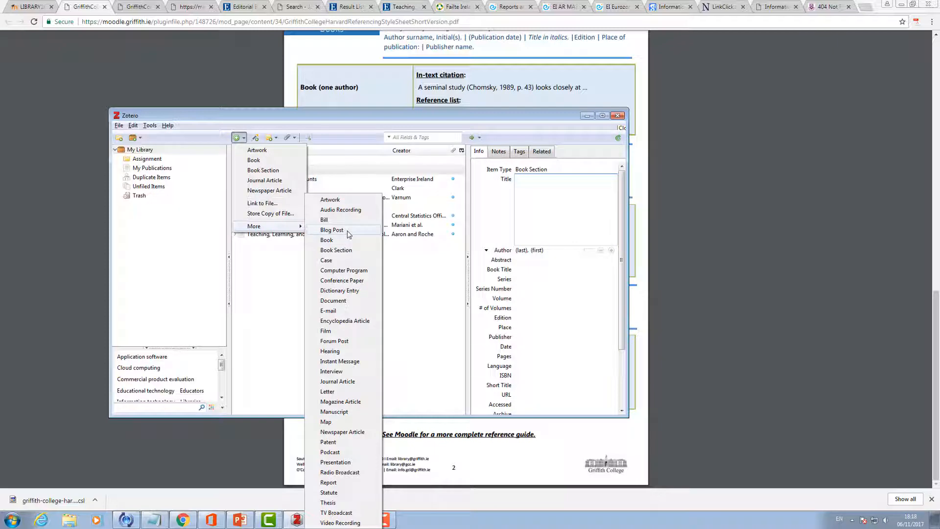
pyautogui.click(348, 234)
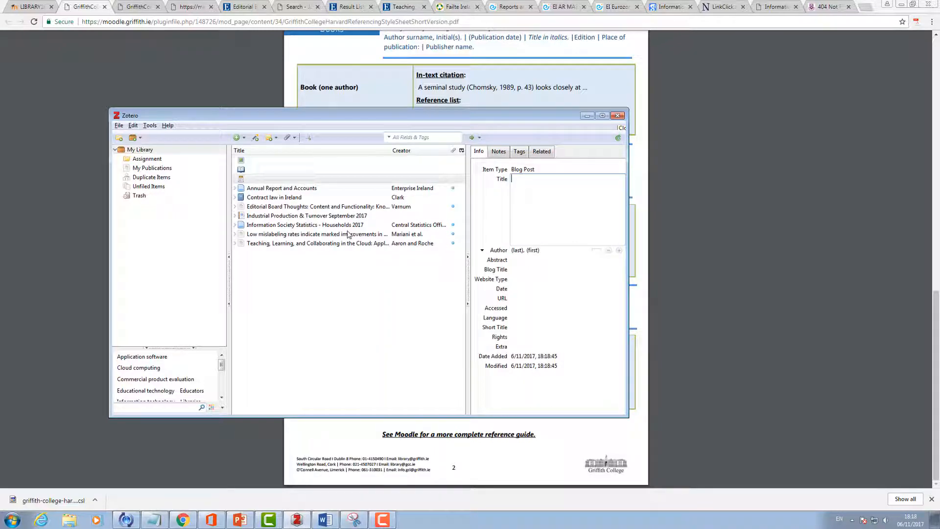
pyautogui.click(289, 169)
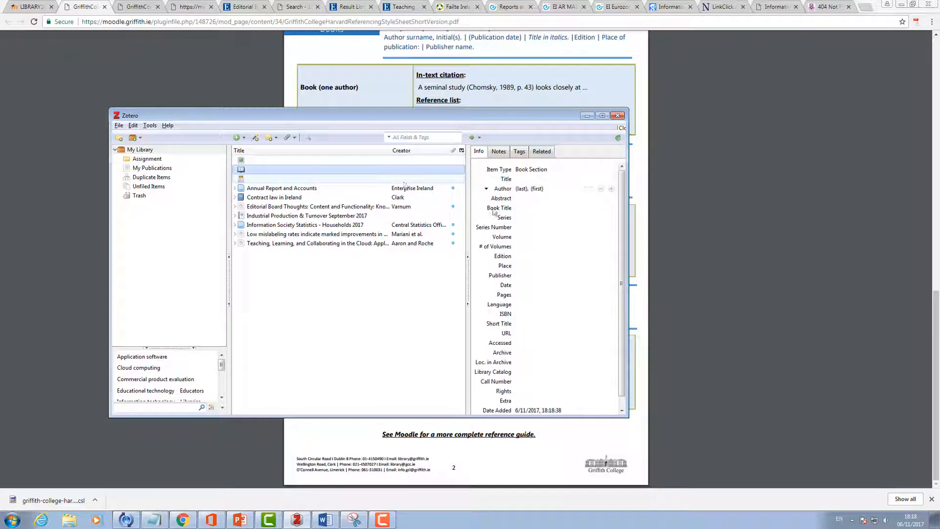
pyautogui.click(255, 178)
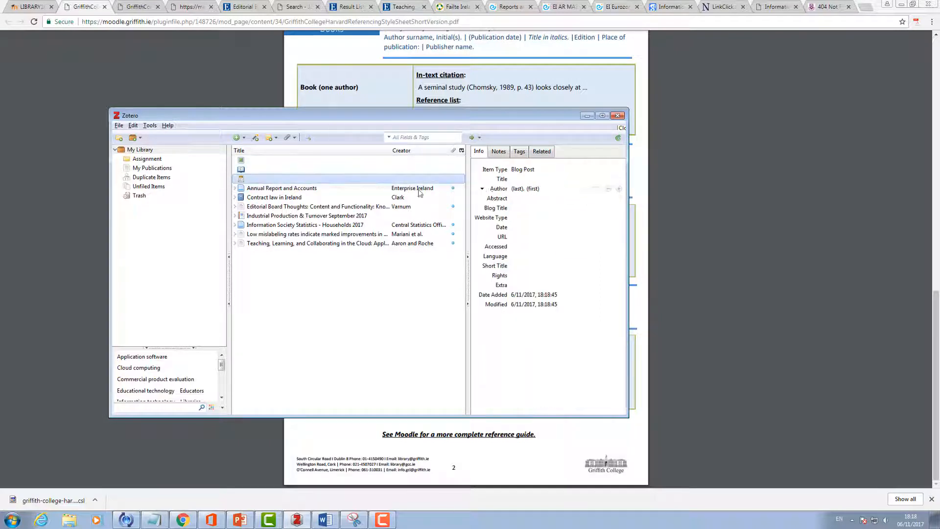